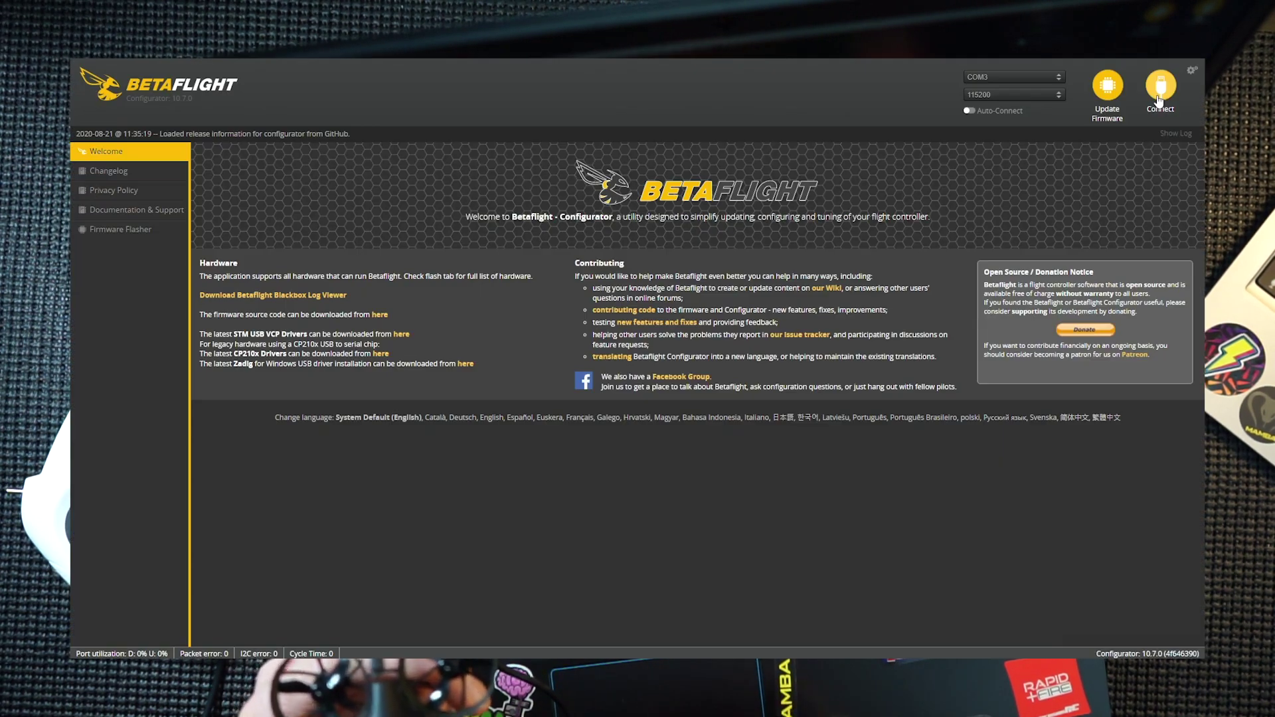
Step: Connect to the flight controller and view the Receiver tab showing channel map TREA1234
click(1159, 90)
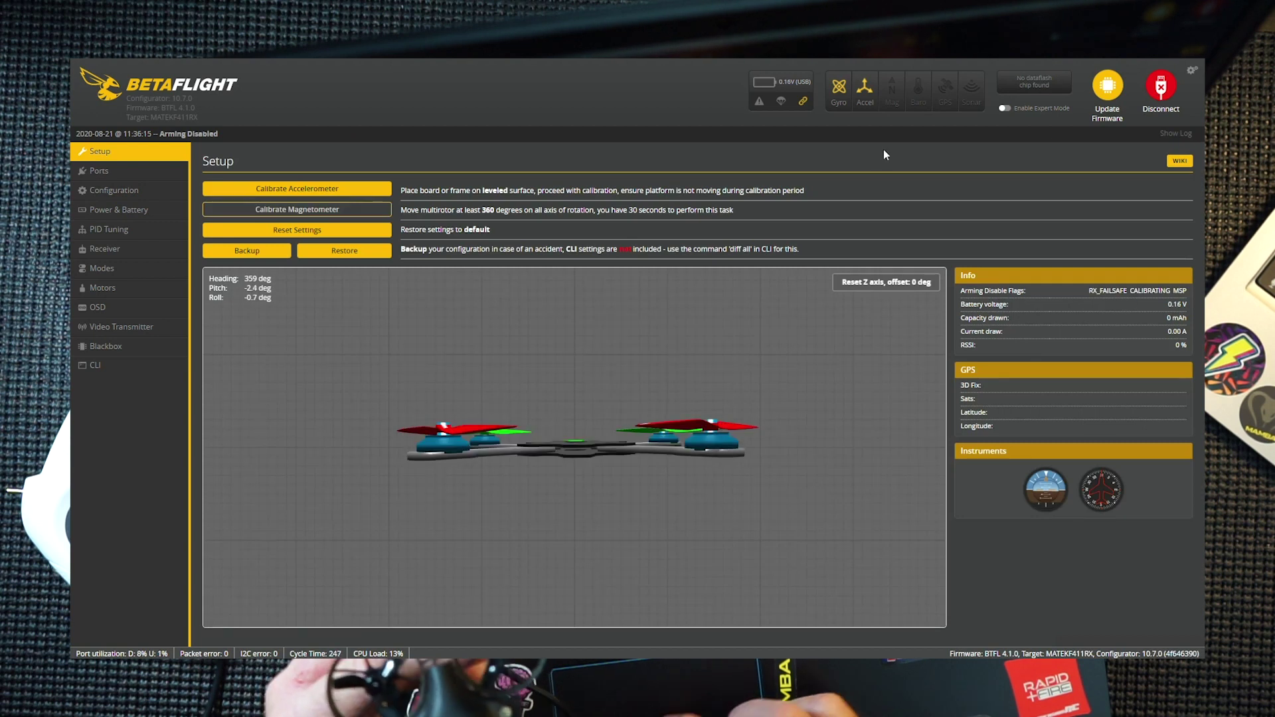
click(138, 247)
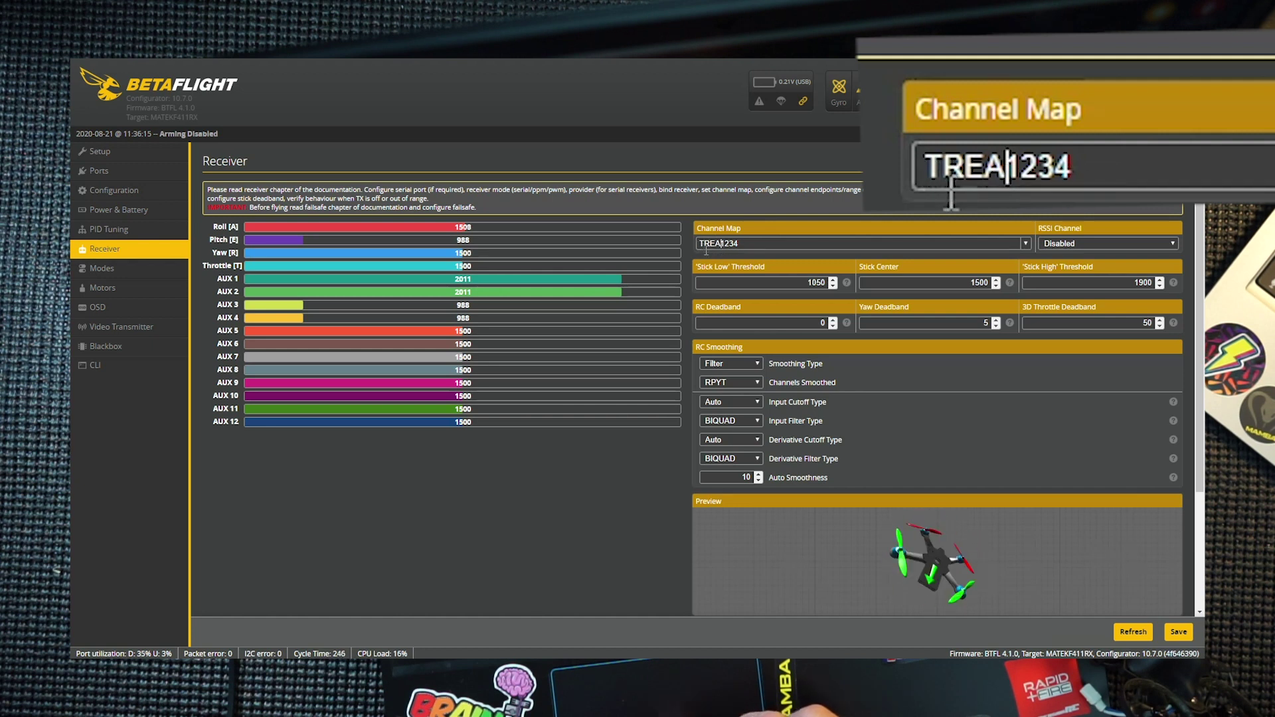
Step: Replace TREA with AETR in the Channel Map field so it reads AETR1234
key(BackSpace)
key(BackSpace)
key(BackSpace)
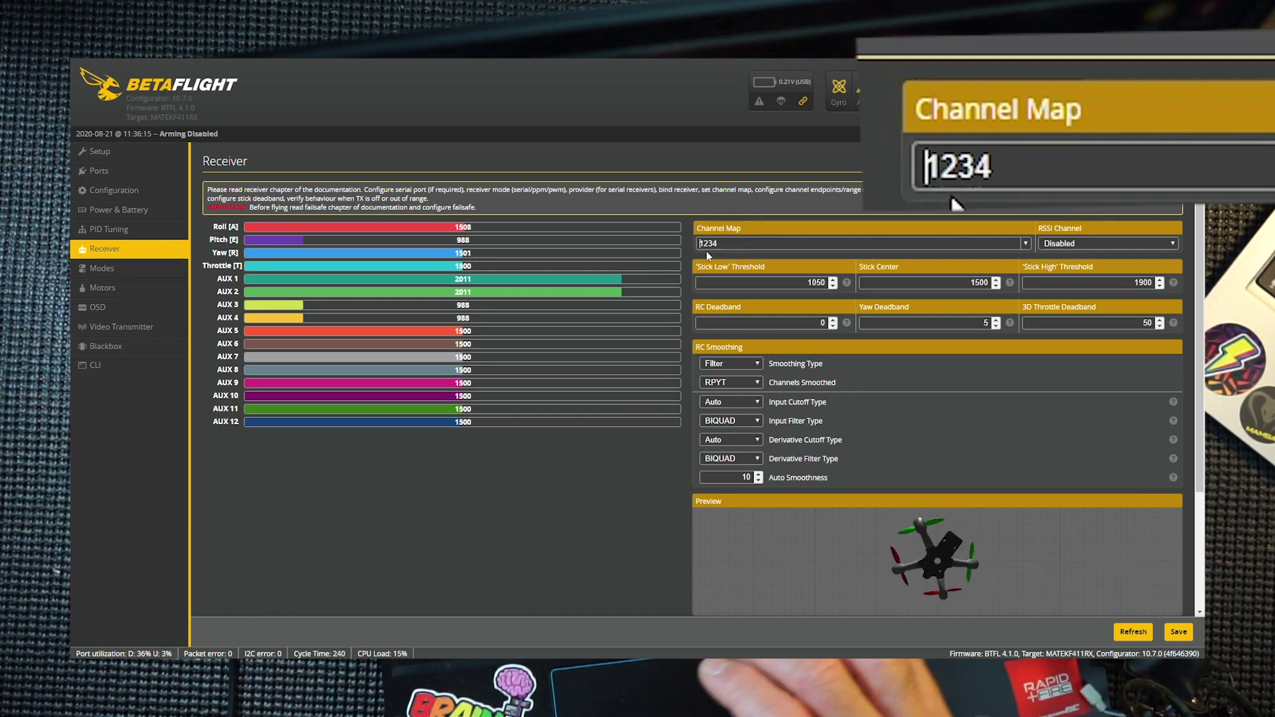
text(AE)
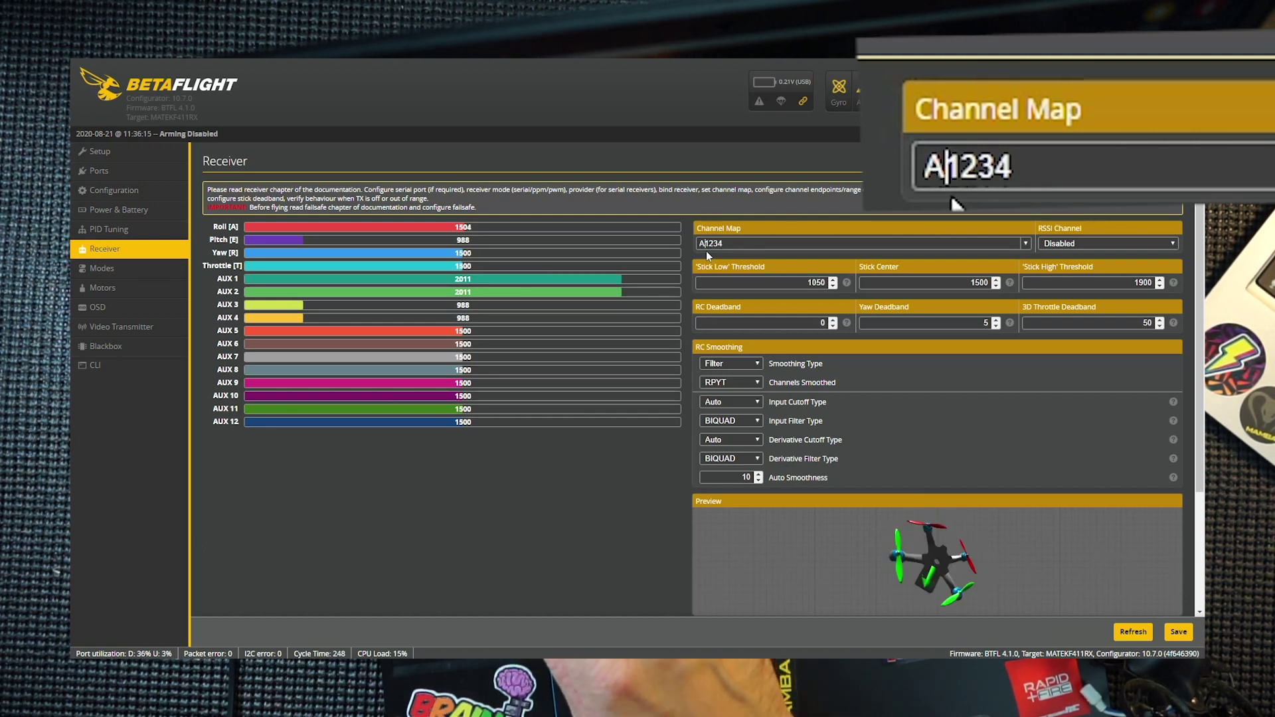
key(BackSpace)
key(BackSpace)
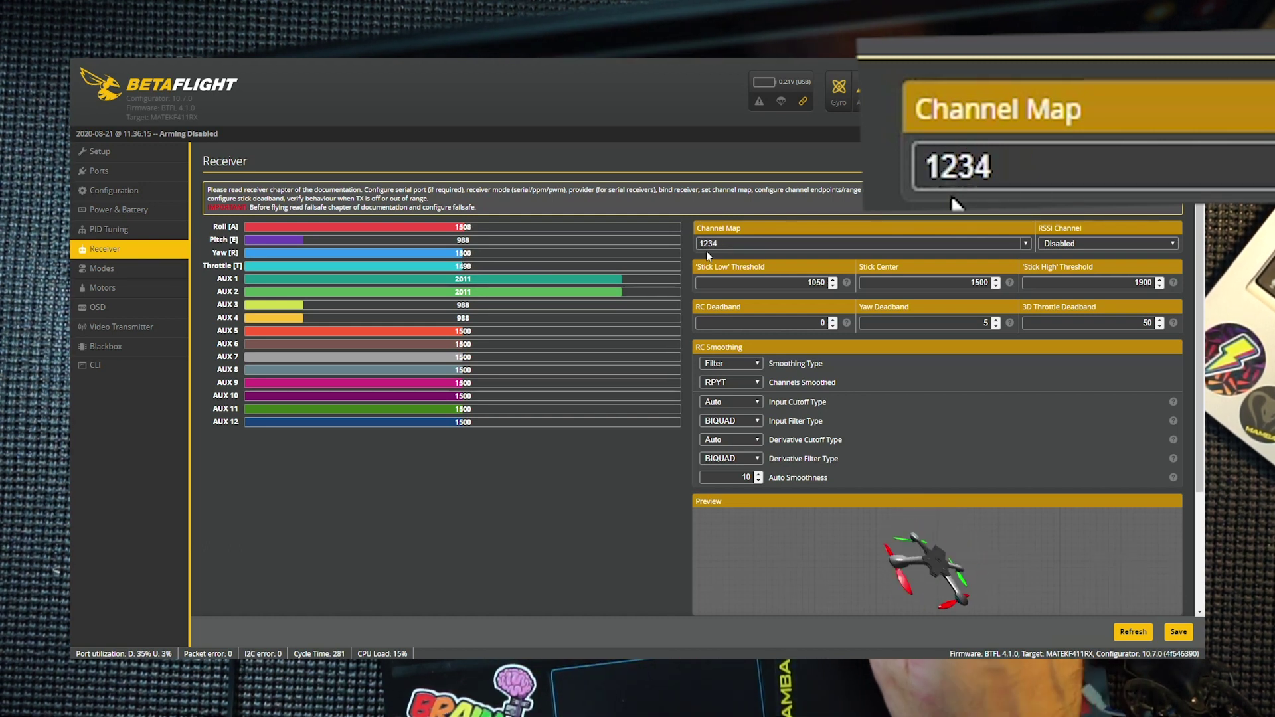
text(AE)
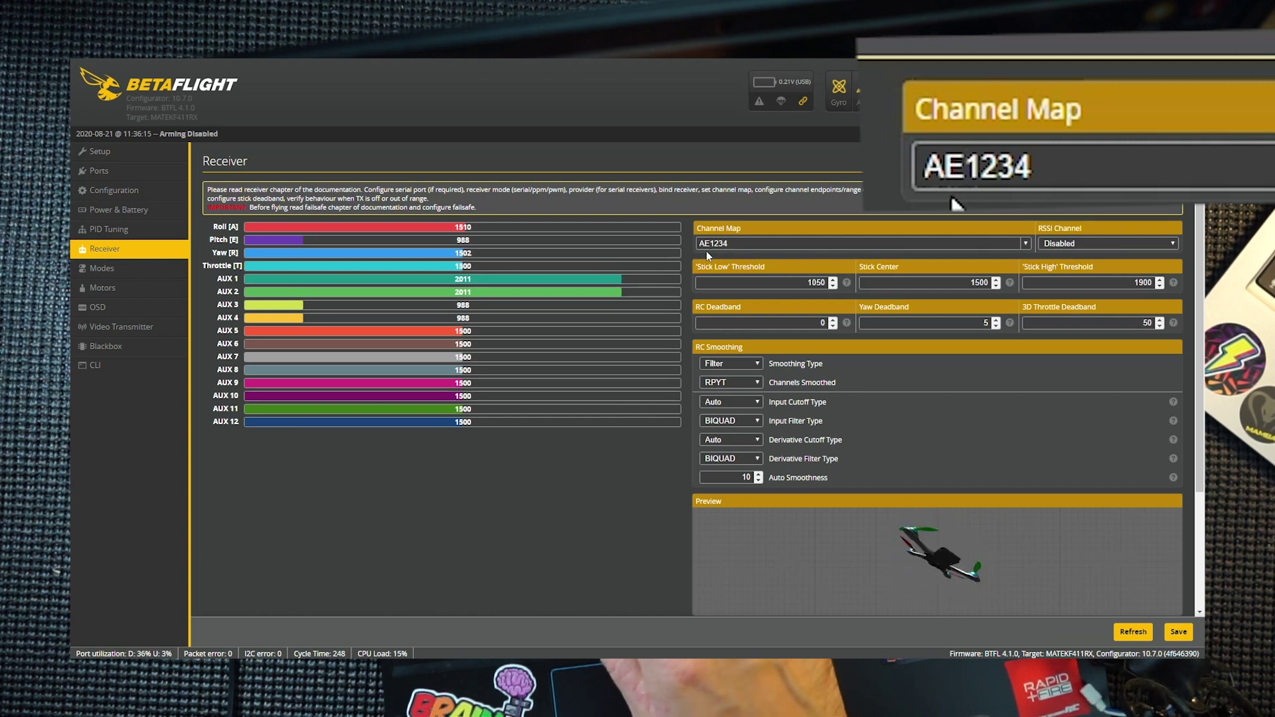
text(TR)
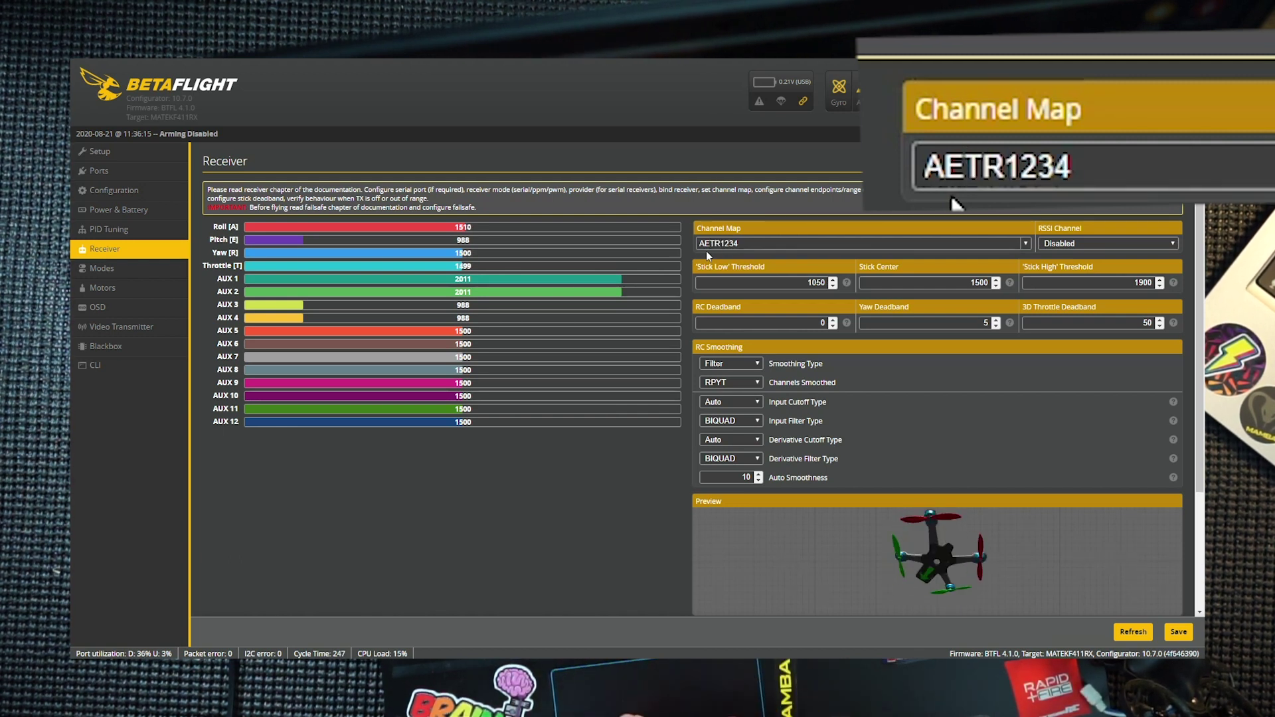
Step: Save the AETR1234 channel map to the flight controller's EEPROM
click(1177, 631)
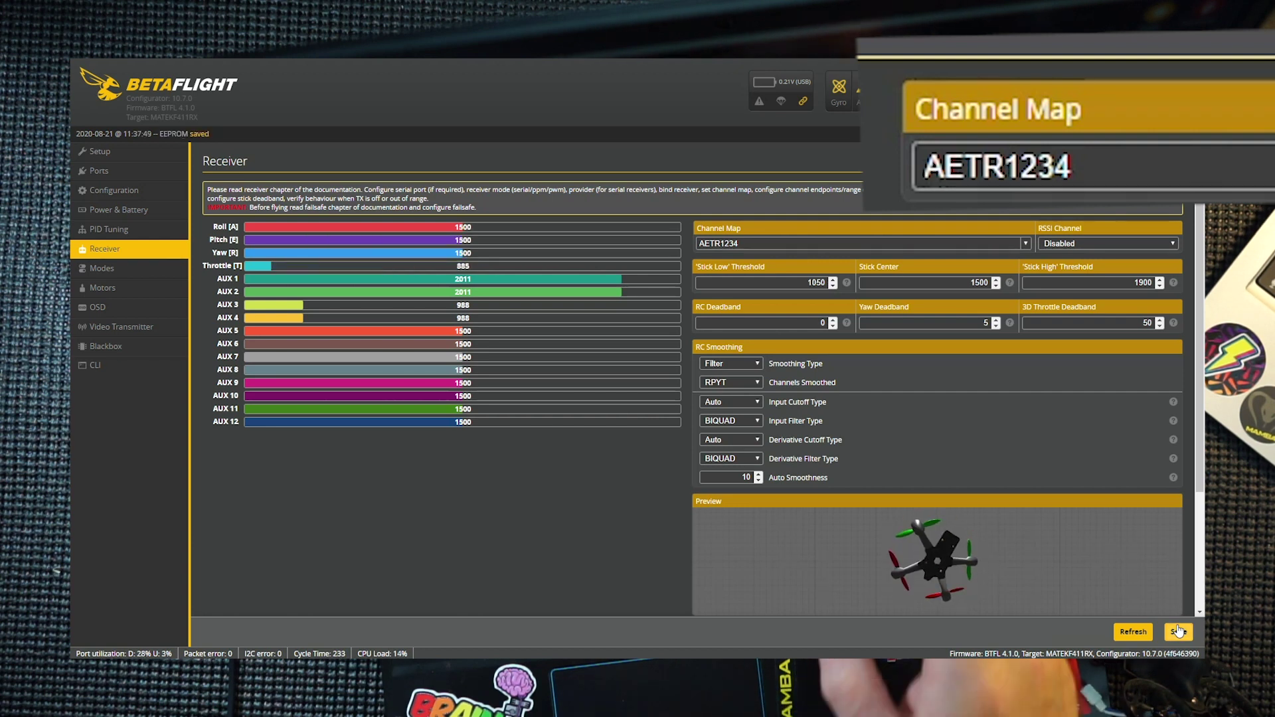